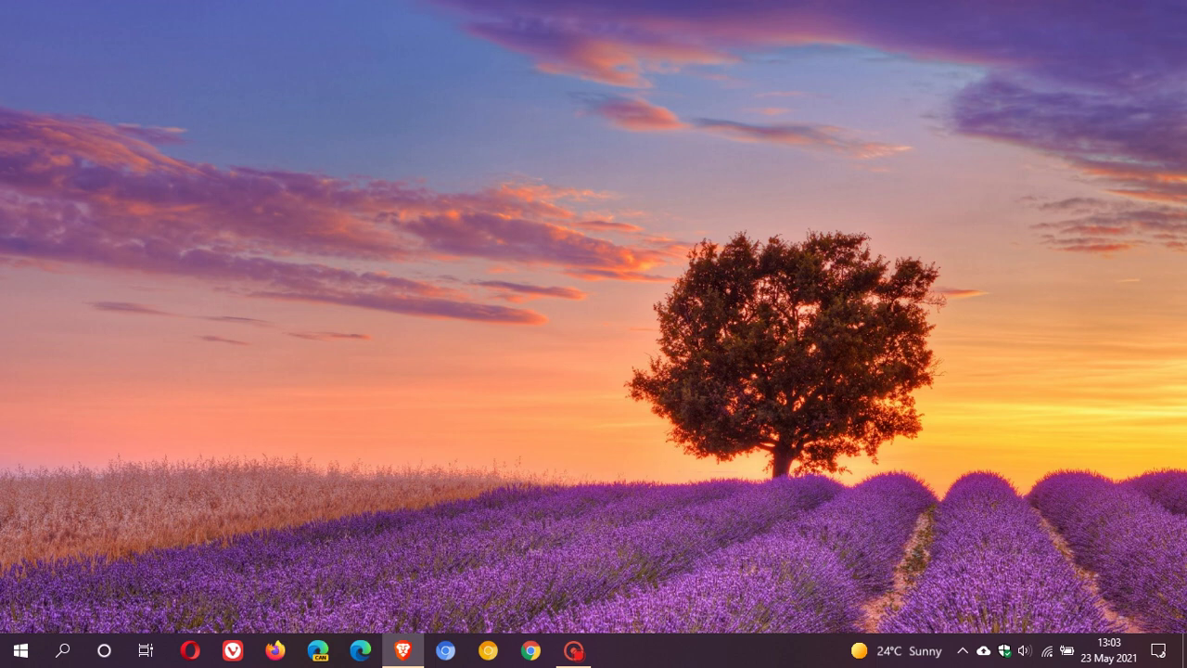
Open the News and interests panel, view the full weather forecast, then return to the desktop.
click(888, 661)
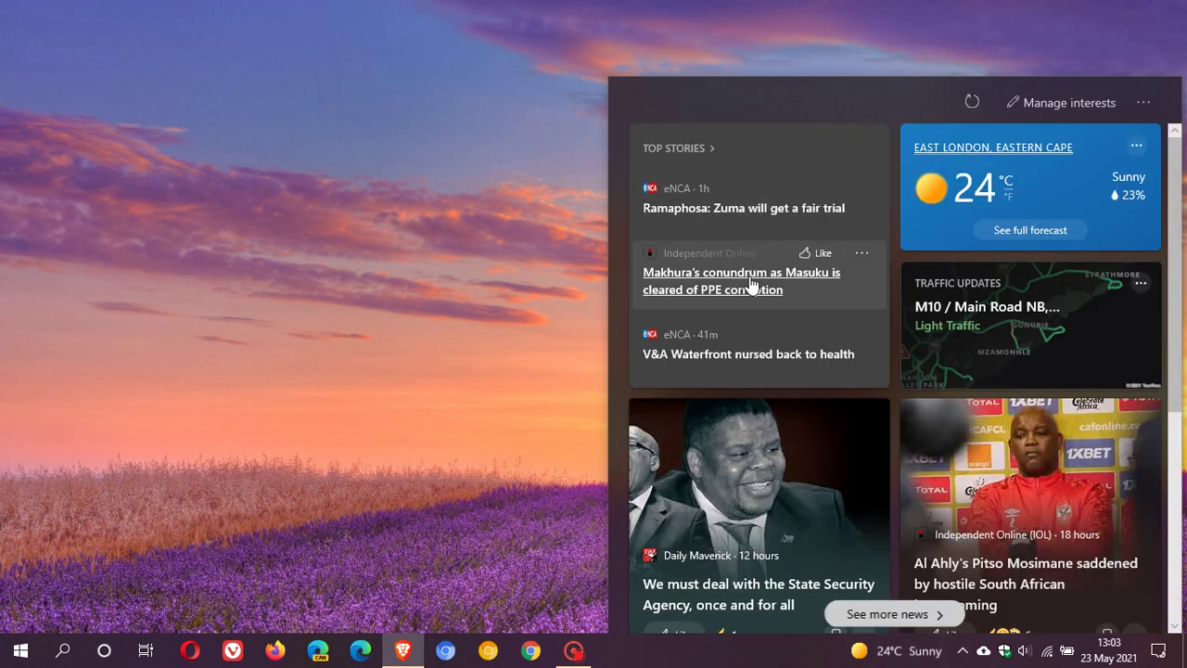
click(1053, 199)
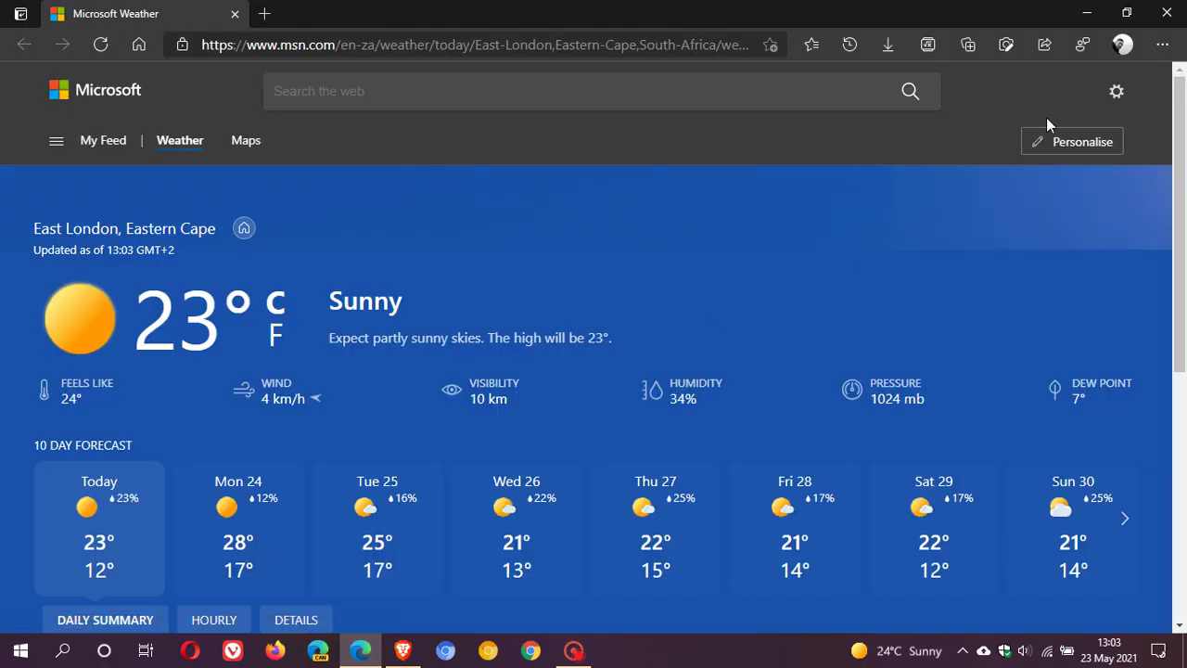
key(super+d)
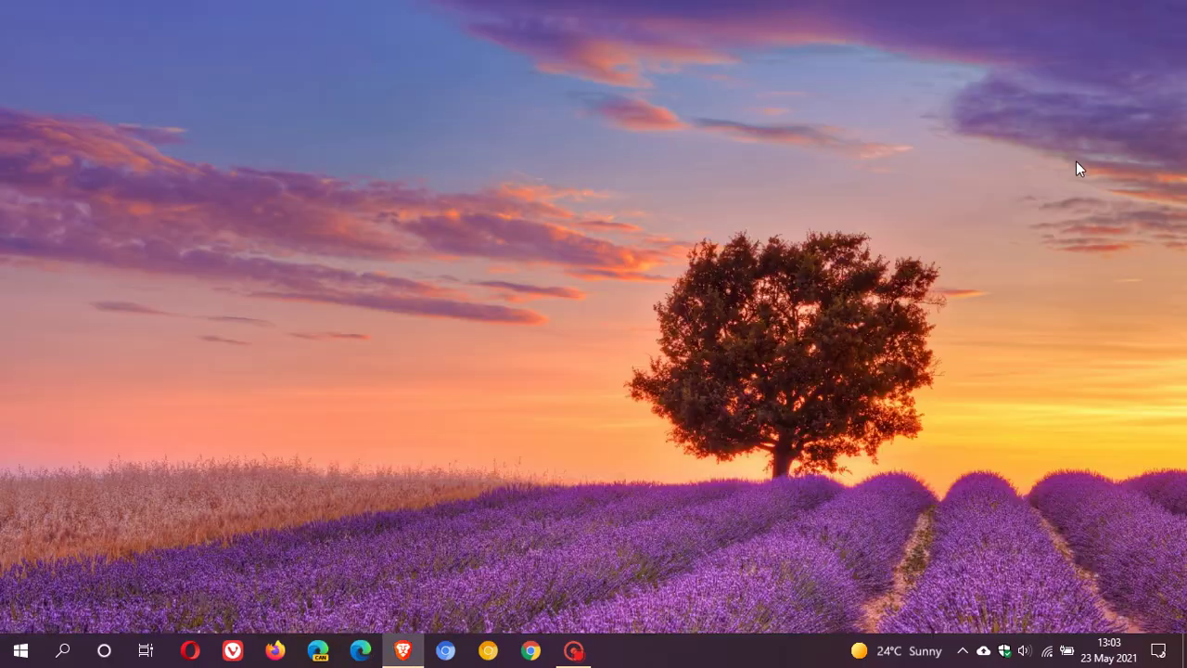
Browse the news and interests feed, check the traffic card's options, and close the panel.
click(899, 653)
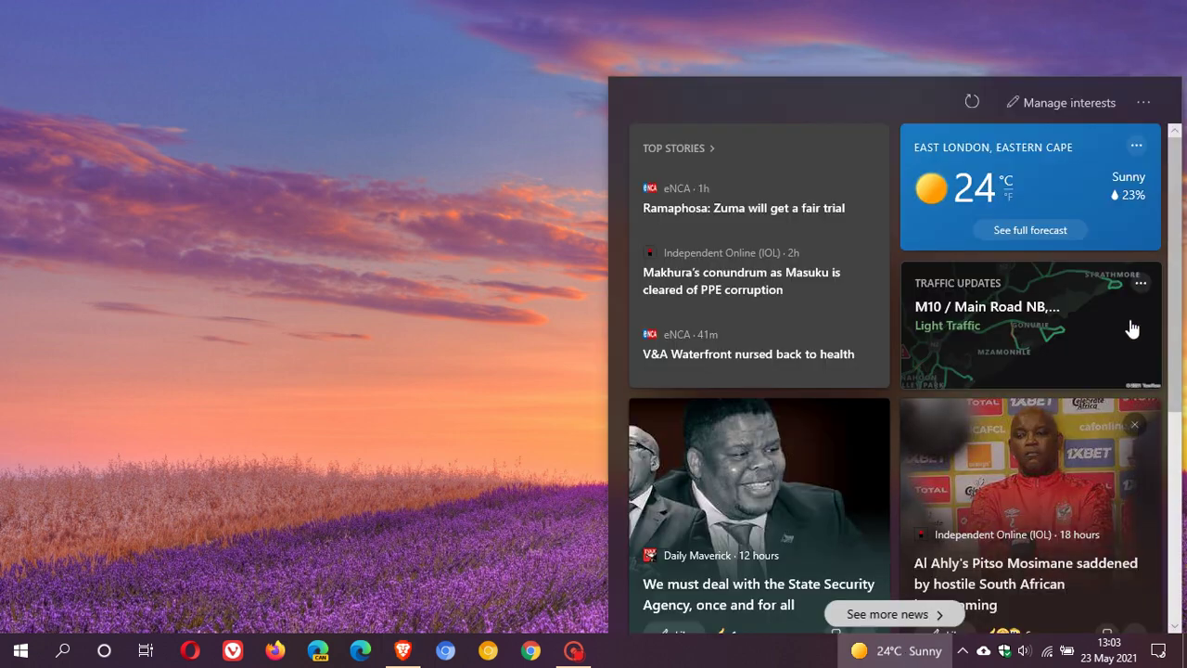
click(1141, 283)
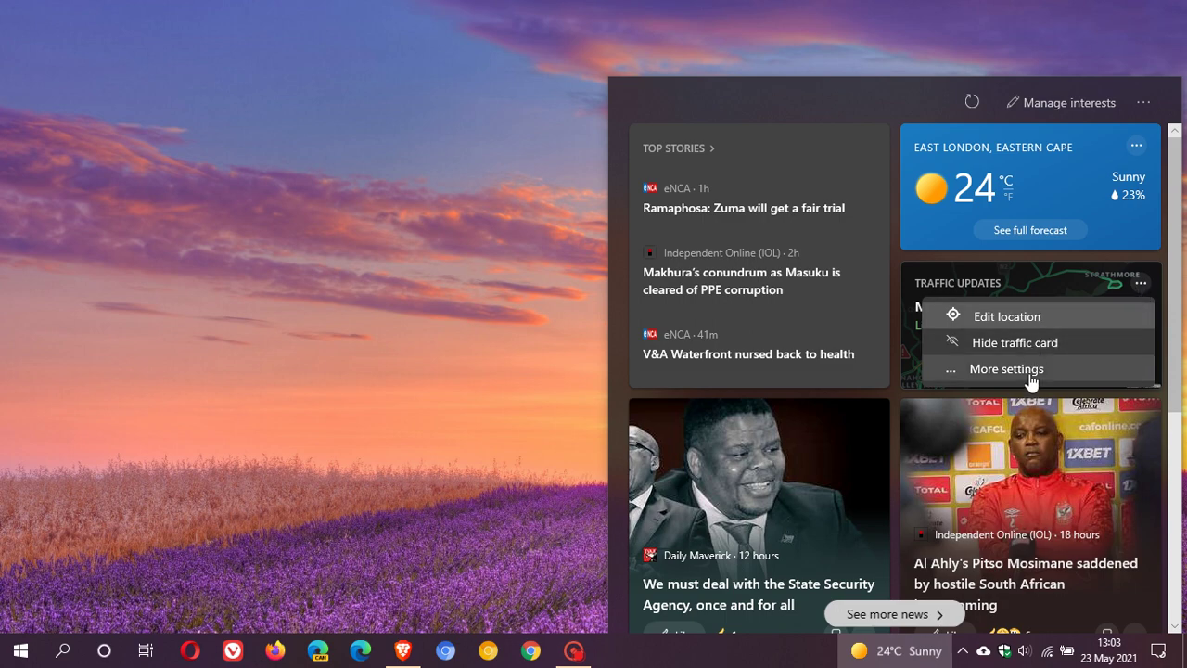
scroll(838, 354, down, 3)
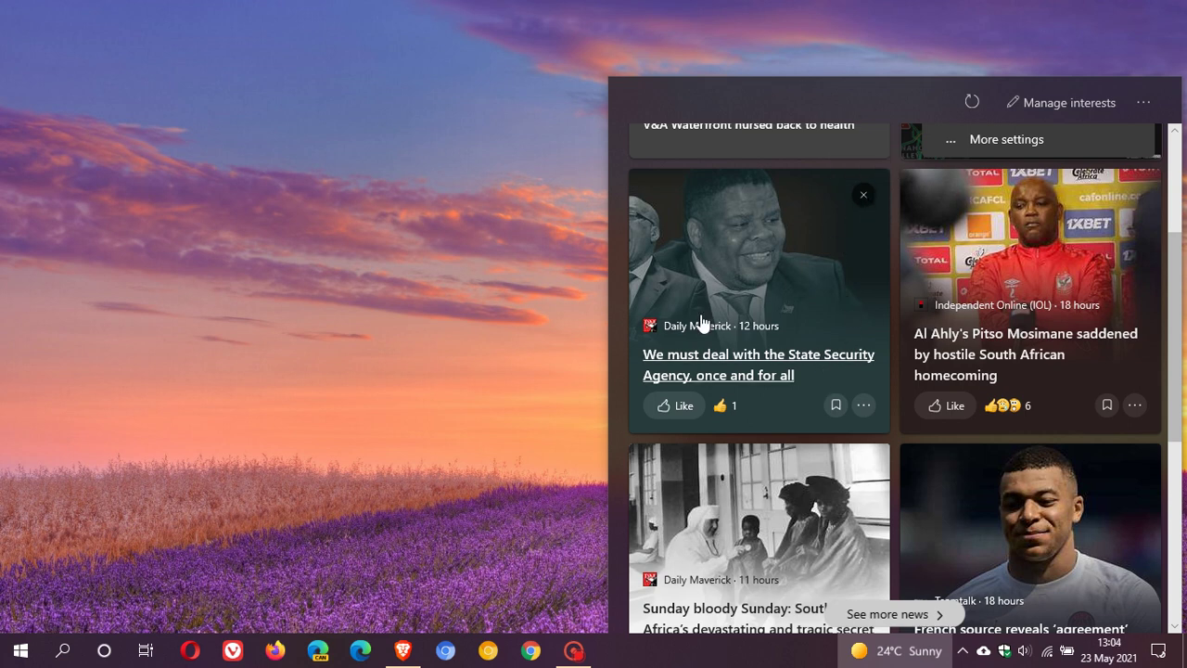
mouse_move(678, 418)
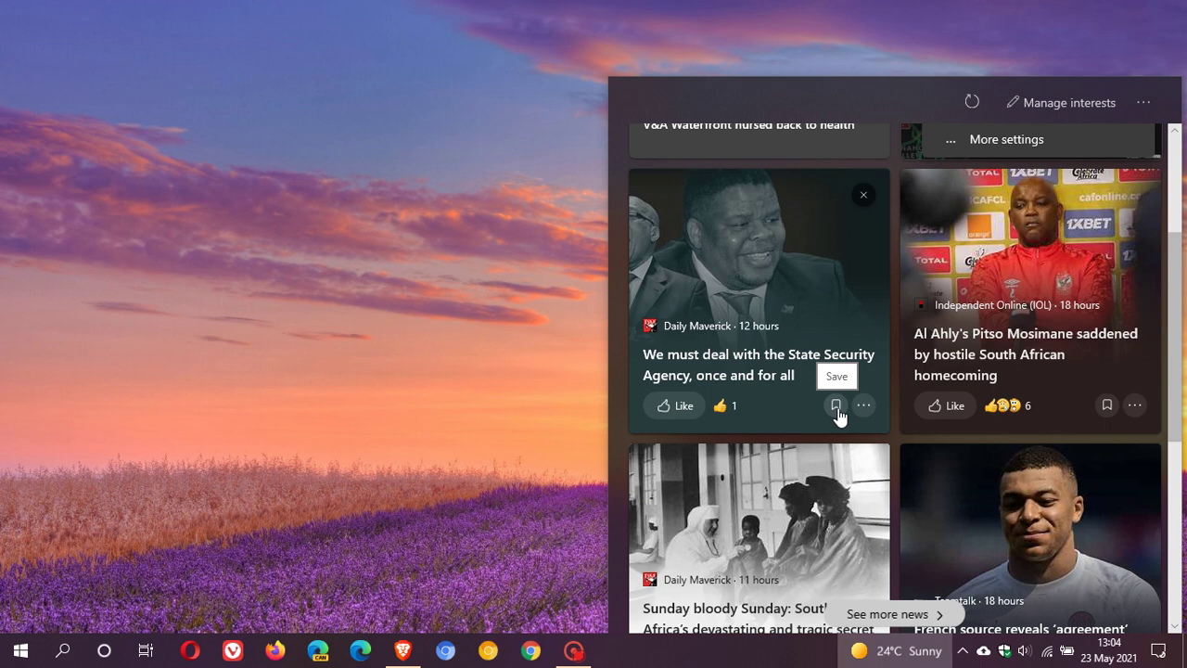
scroll(897, 461, up, 2)
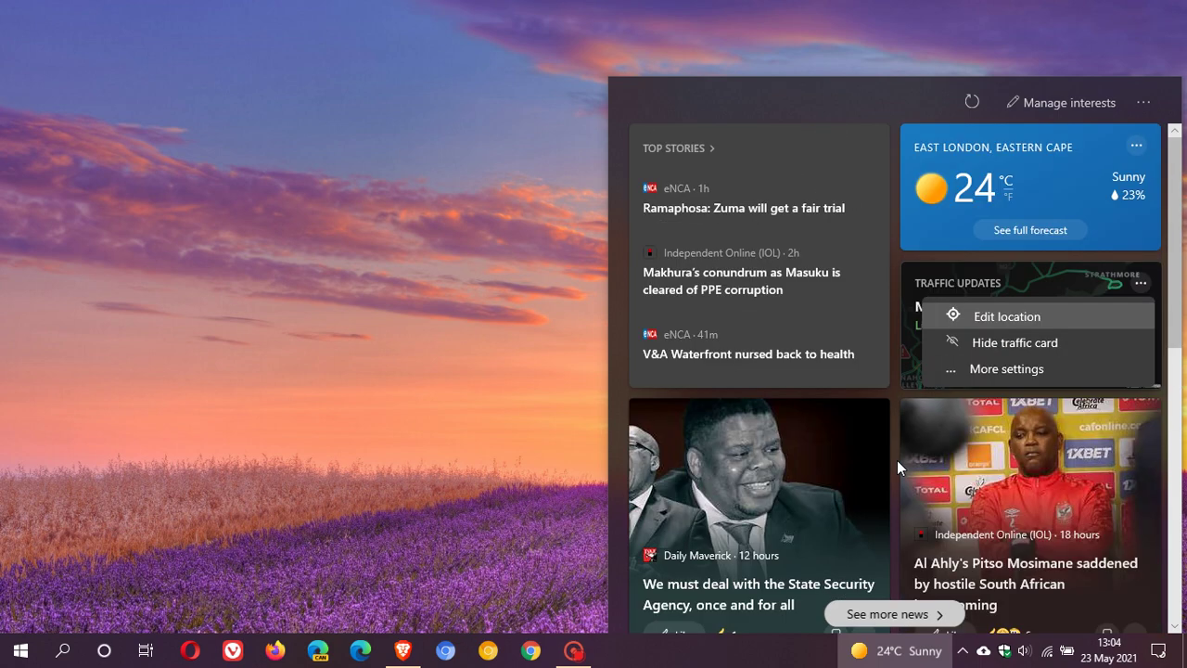
click(428, 339)
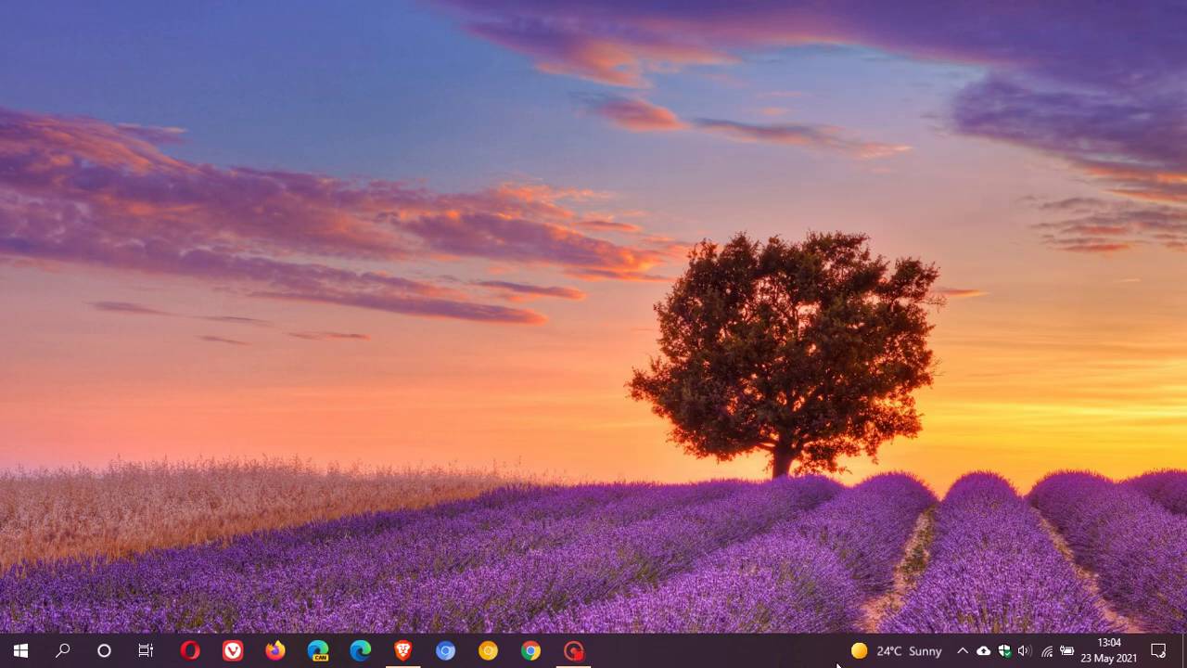
mouse_move(888, 655)
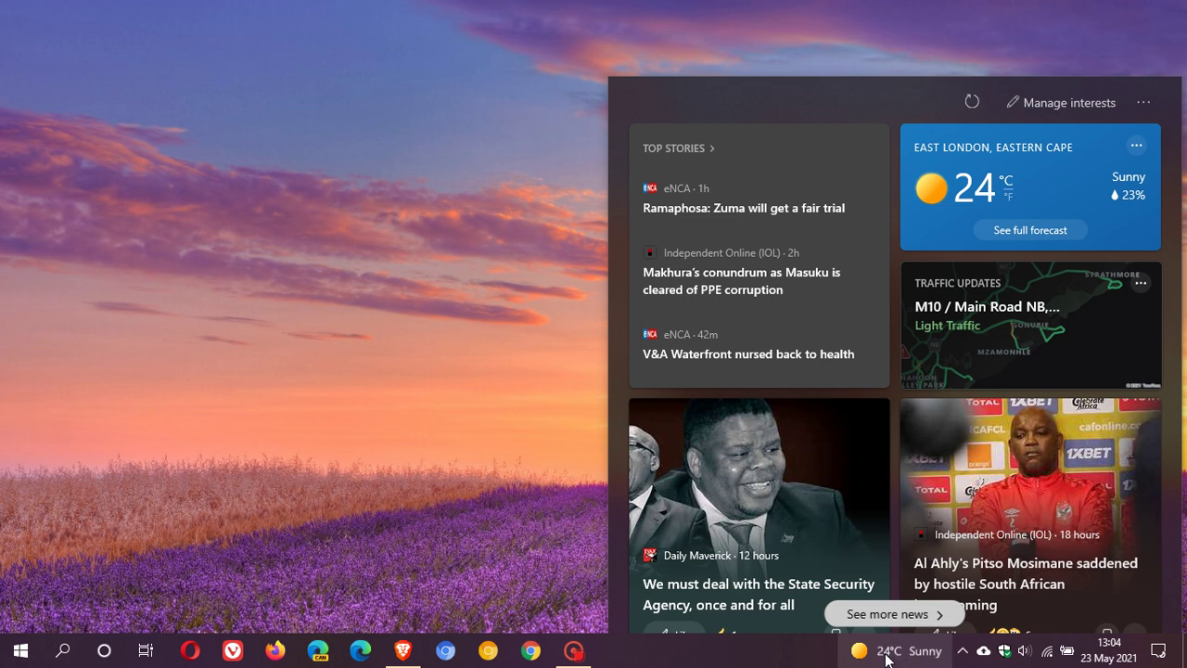
click(892, 645)
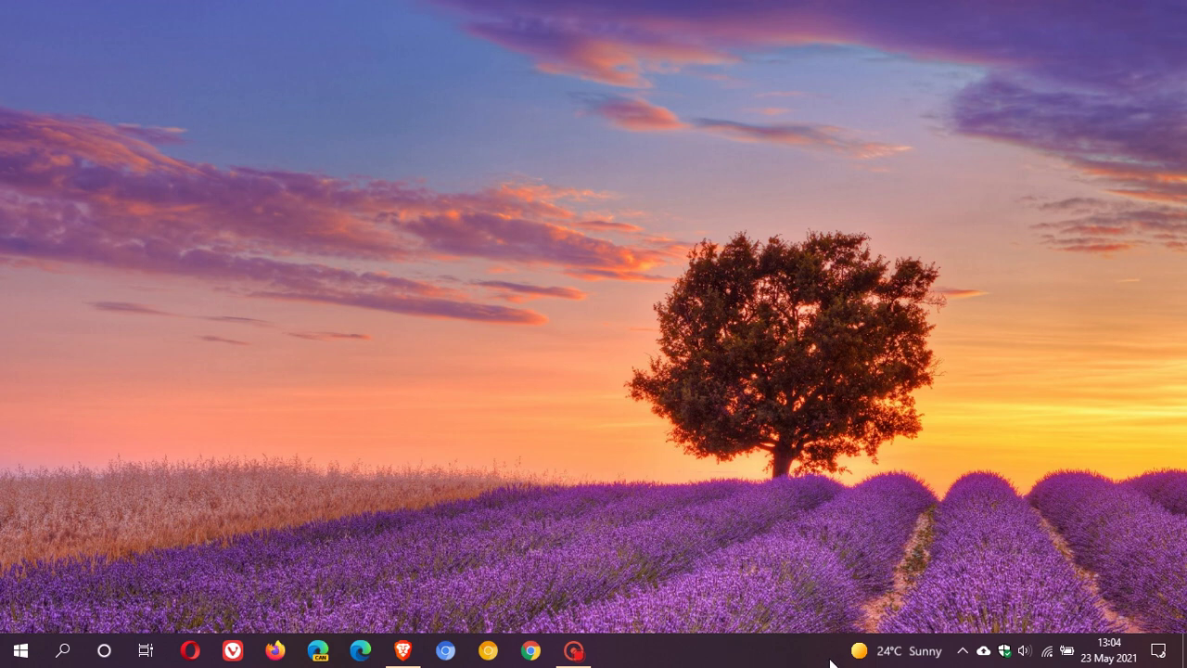
In Taskbar settings, move the taskbar to Left, back to Bottom, and close Settings.
mouse_move(858, 656)
mouse_move(927, 657)
right_click(702, 655)
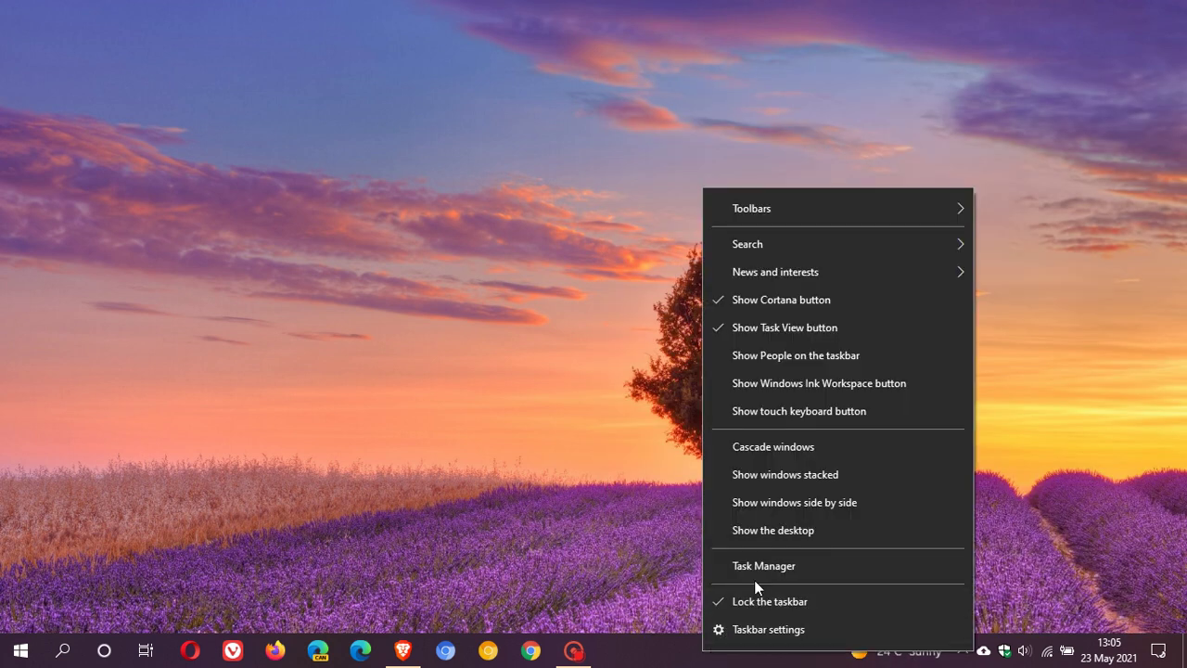
click(743, 629)
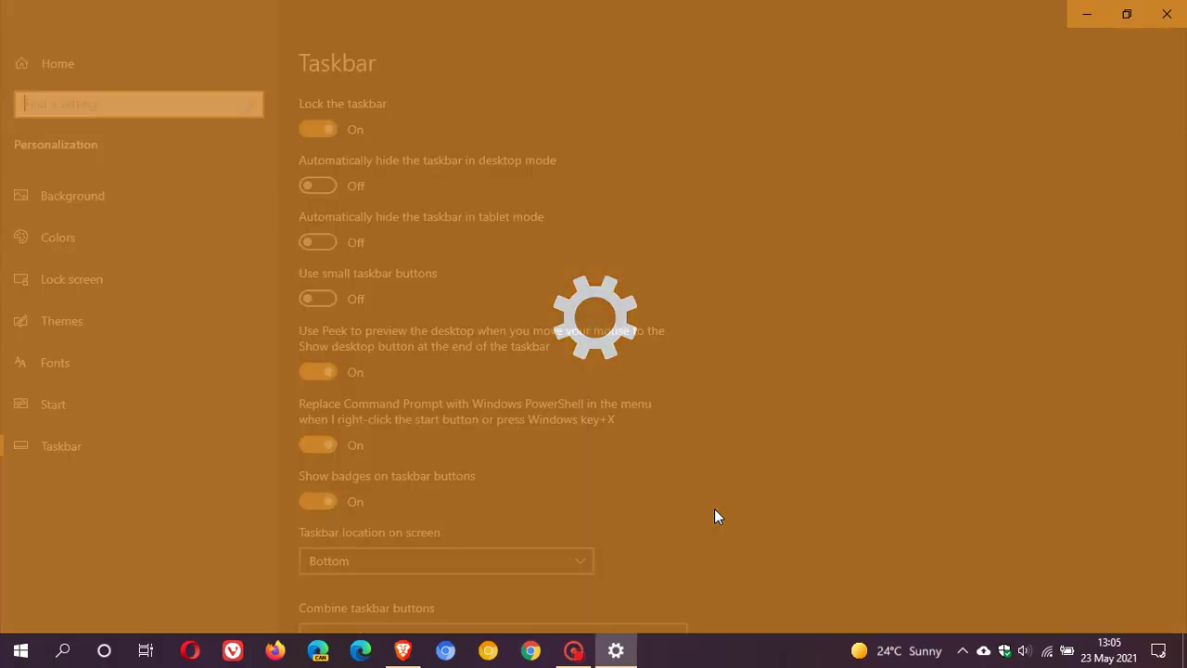
scroll(713, 508, down, 3)
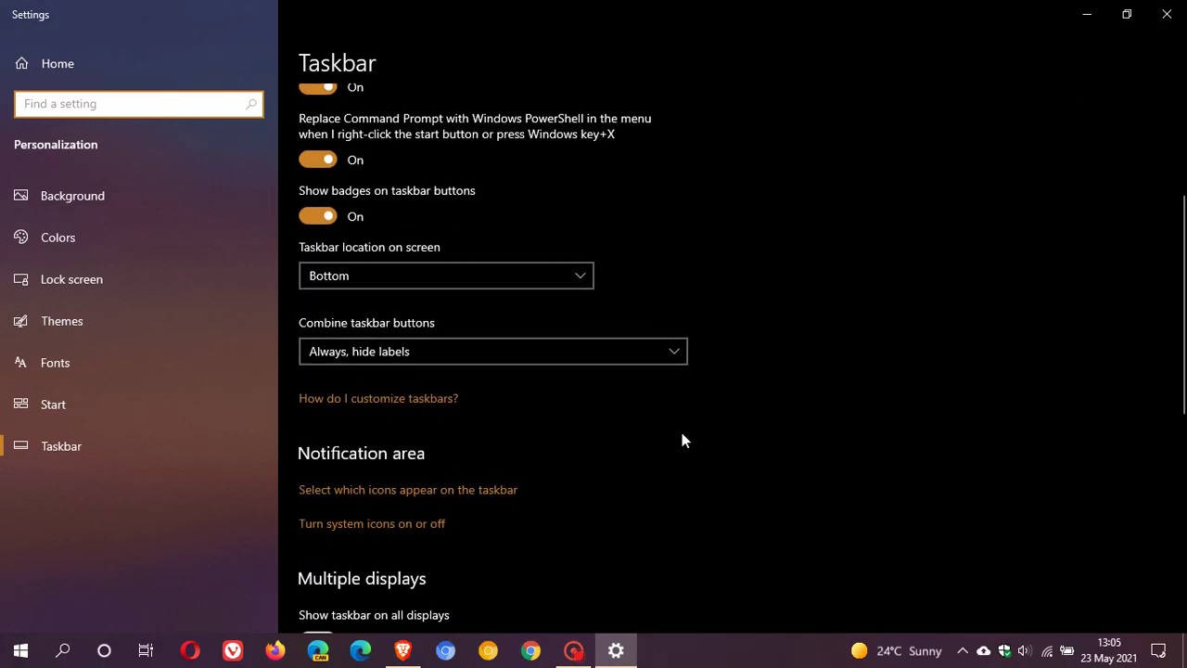
click(414, 274)
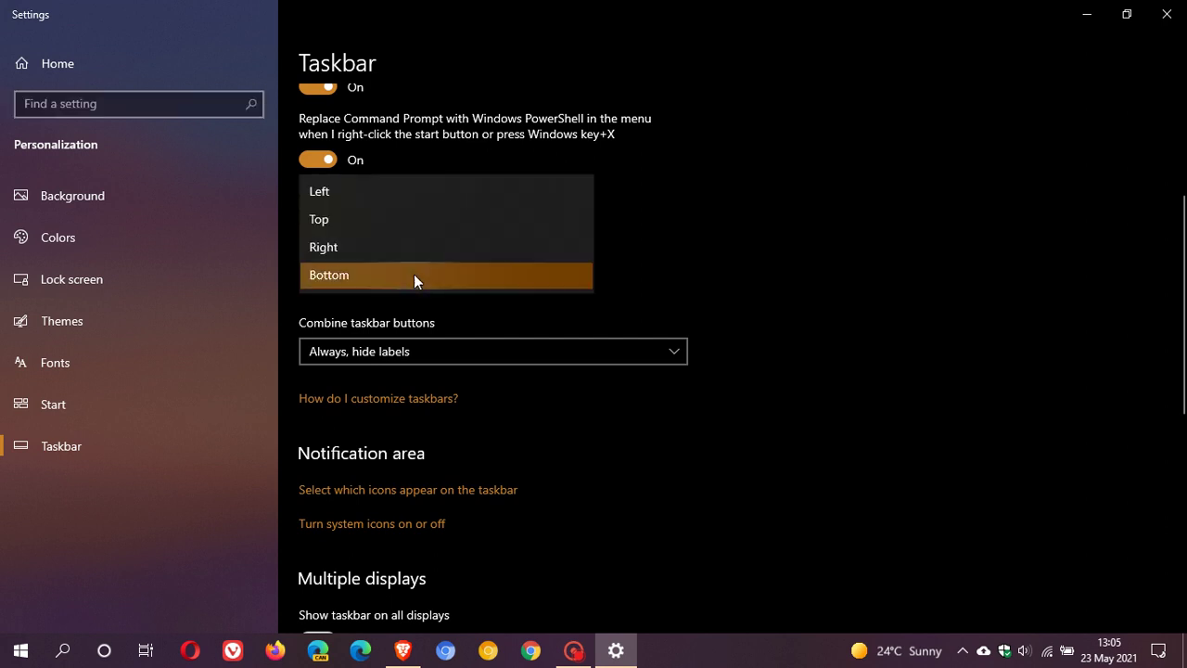
click(433, 191)
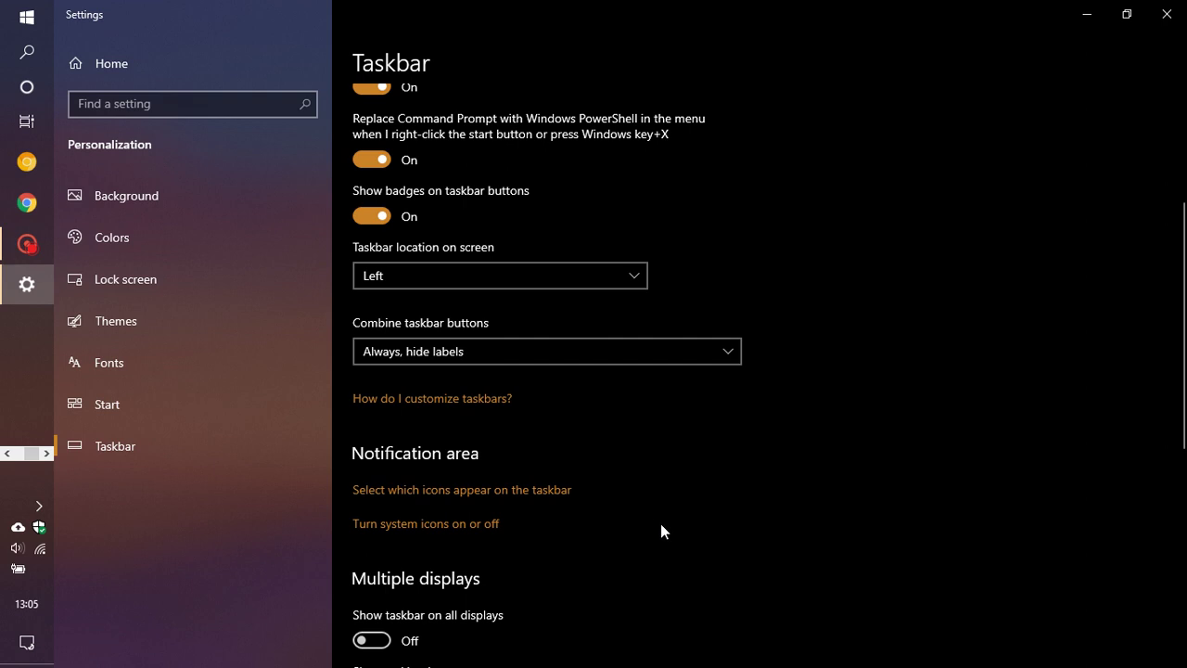
click(603, 275)
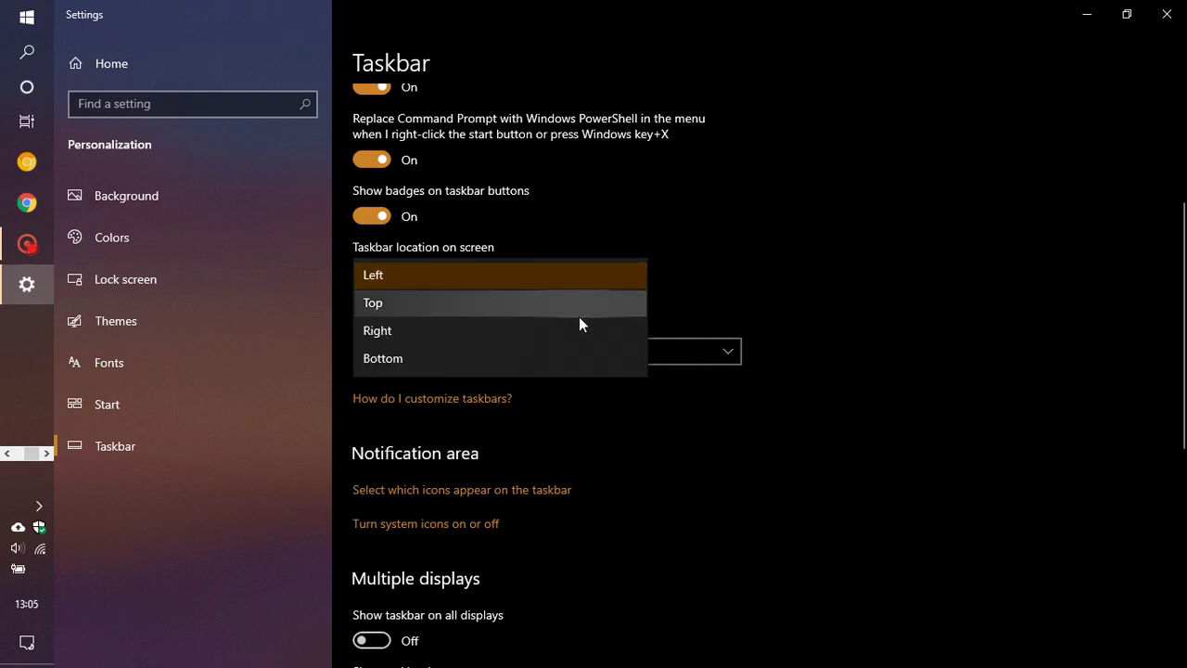
click(562, 357)
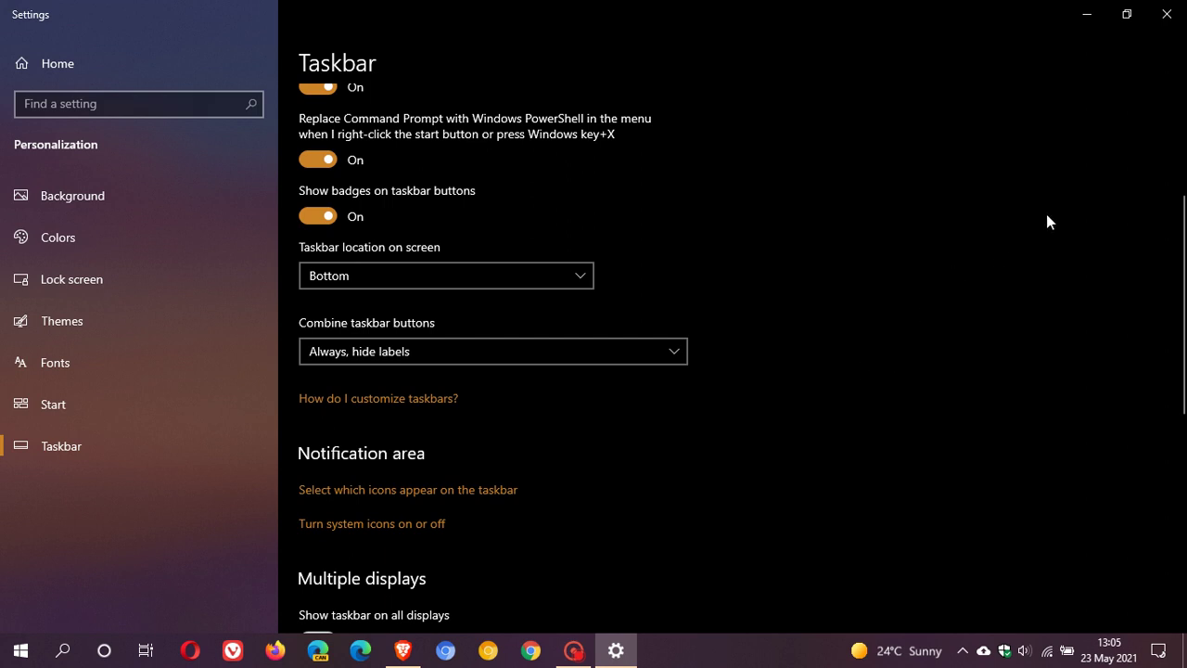
click(1166, 14)
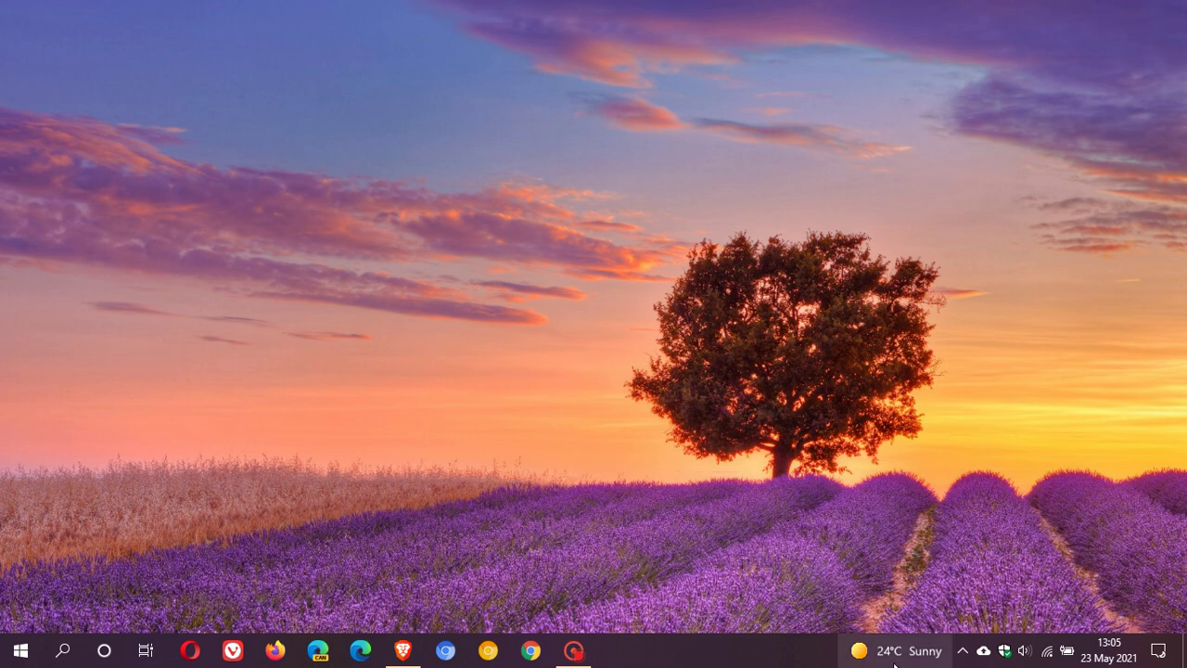
mouse_move(894, 660)
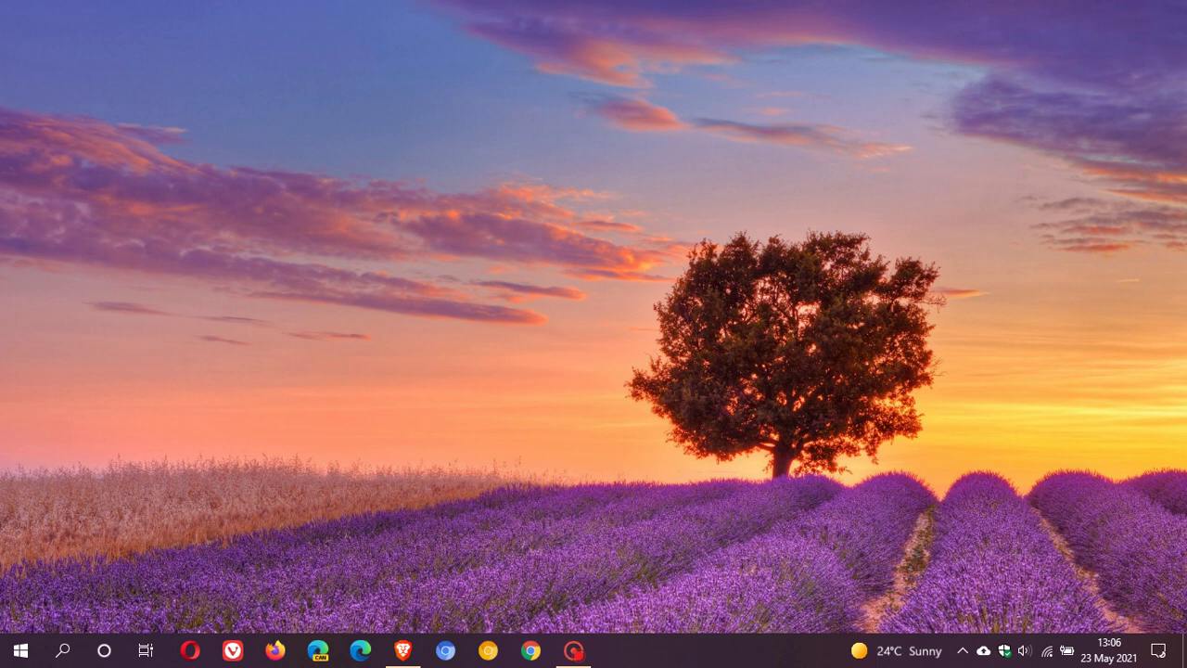
Restart the Windows Explorer process from Task Manager, then close Task Manager.
right_click(658, 650)
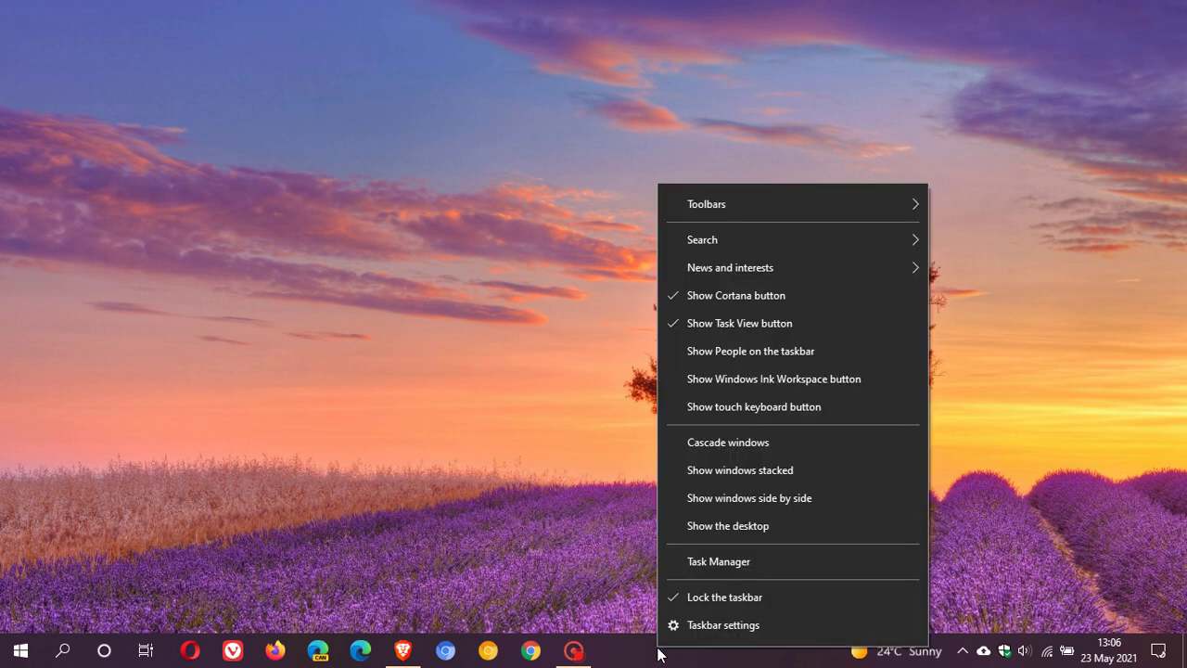
click(706, 569)
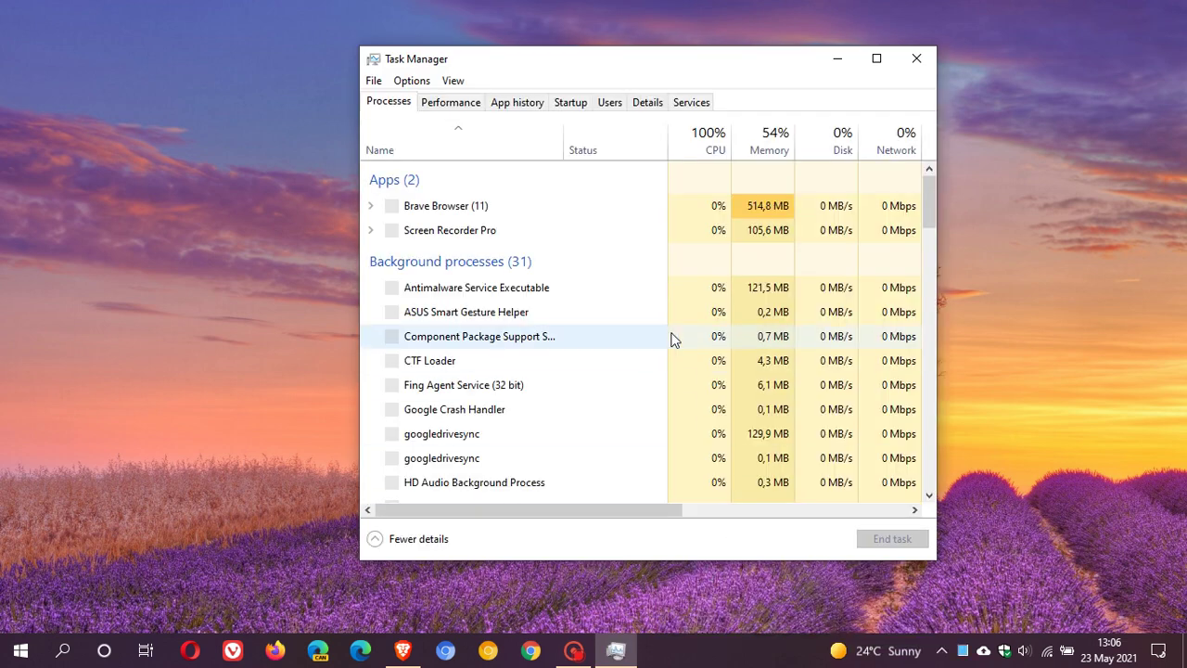
scroll(746, 255, down, 12)
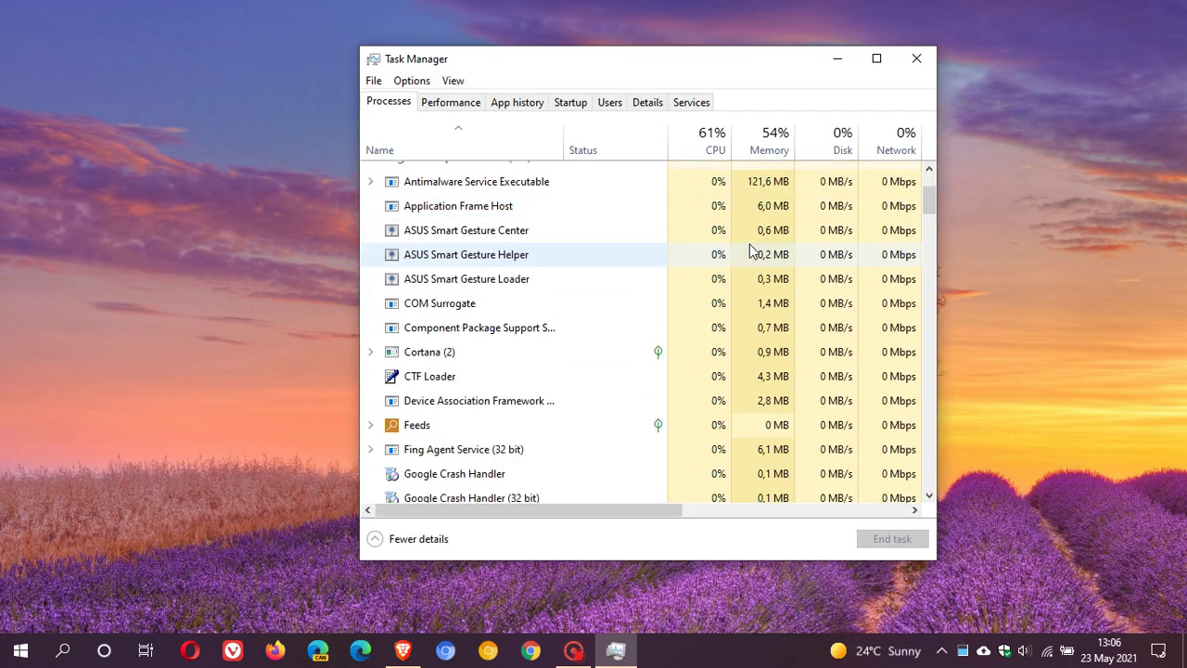
scroll(751, 252, down, 20)
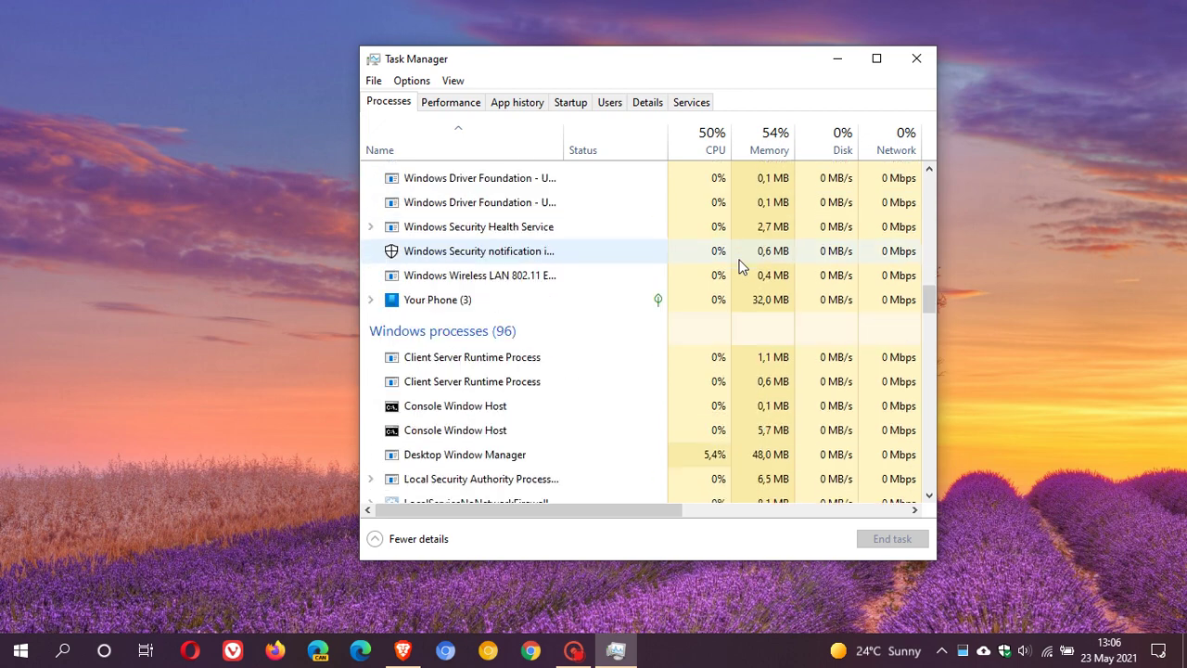
scroll(740, 268, down, 10)
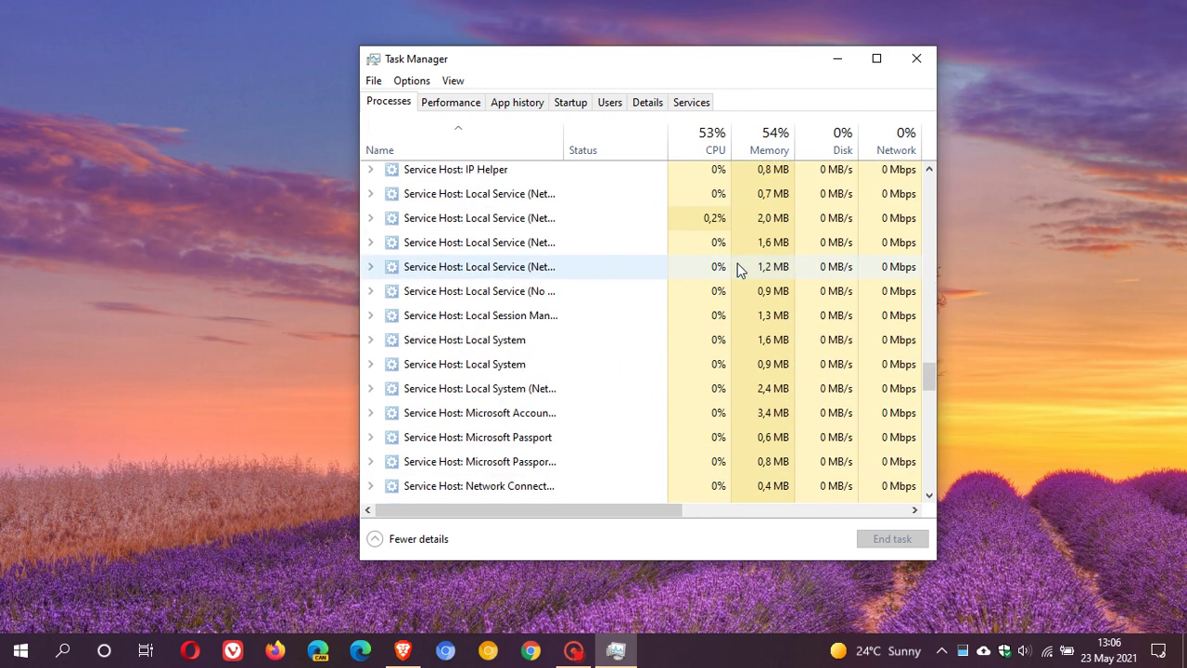
scroll(740, 268, down, 11)
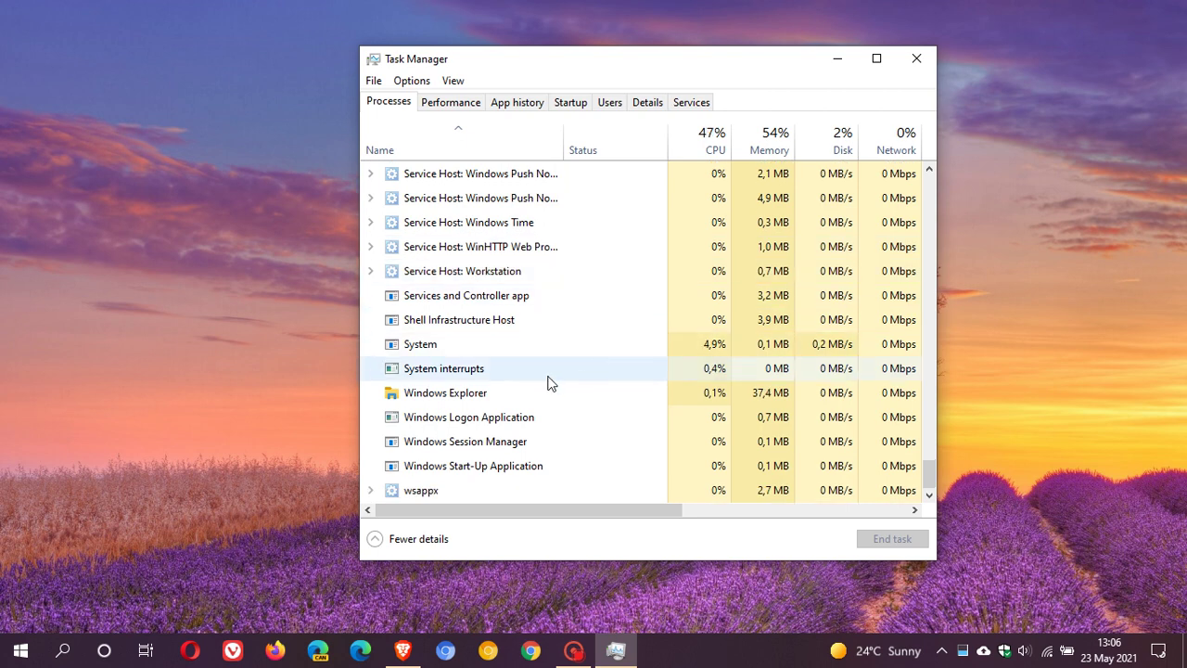
right_click(513, 393)
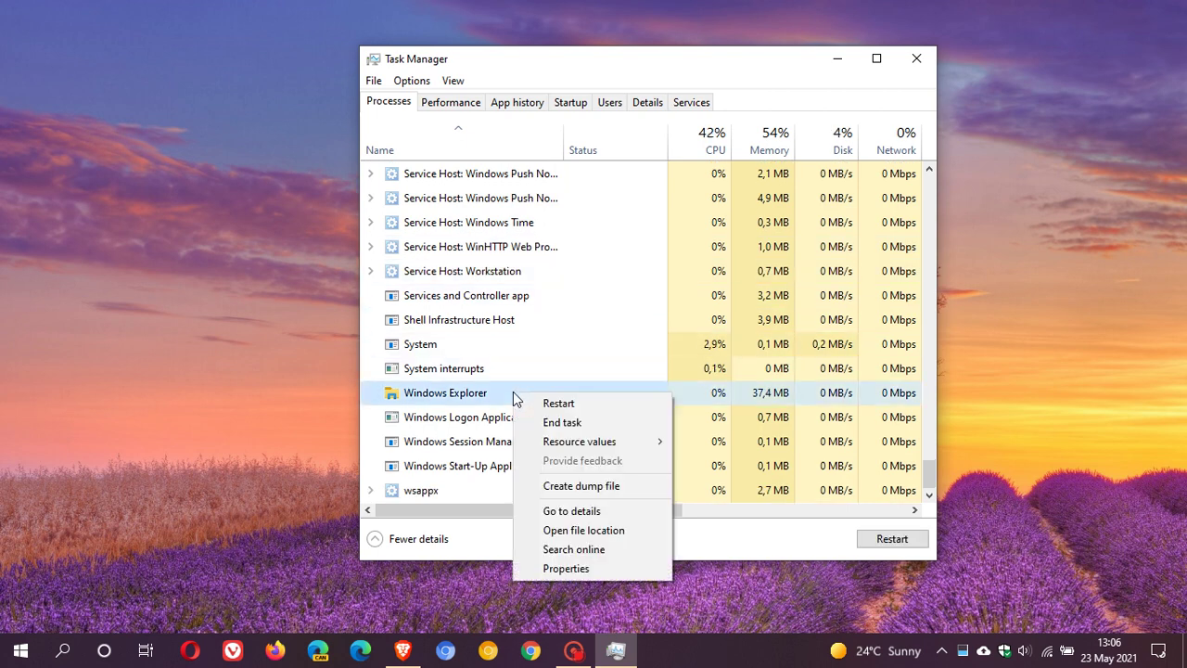
click(580, 404)
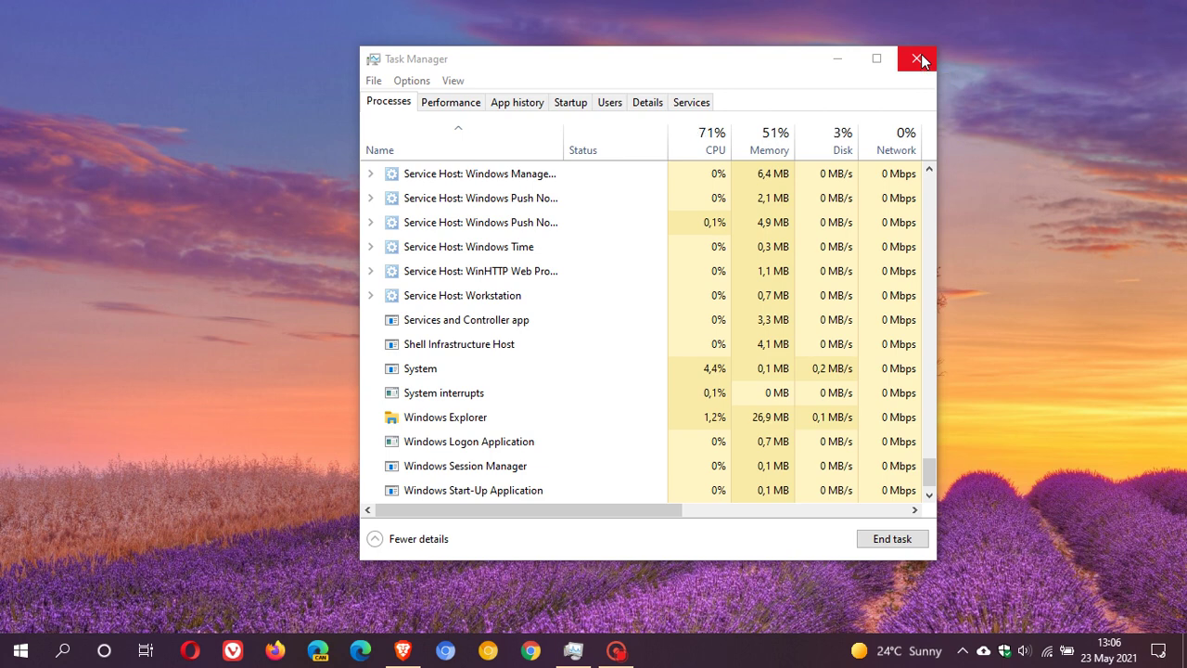
click(917, 59)
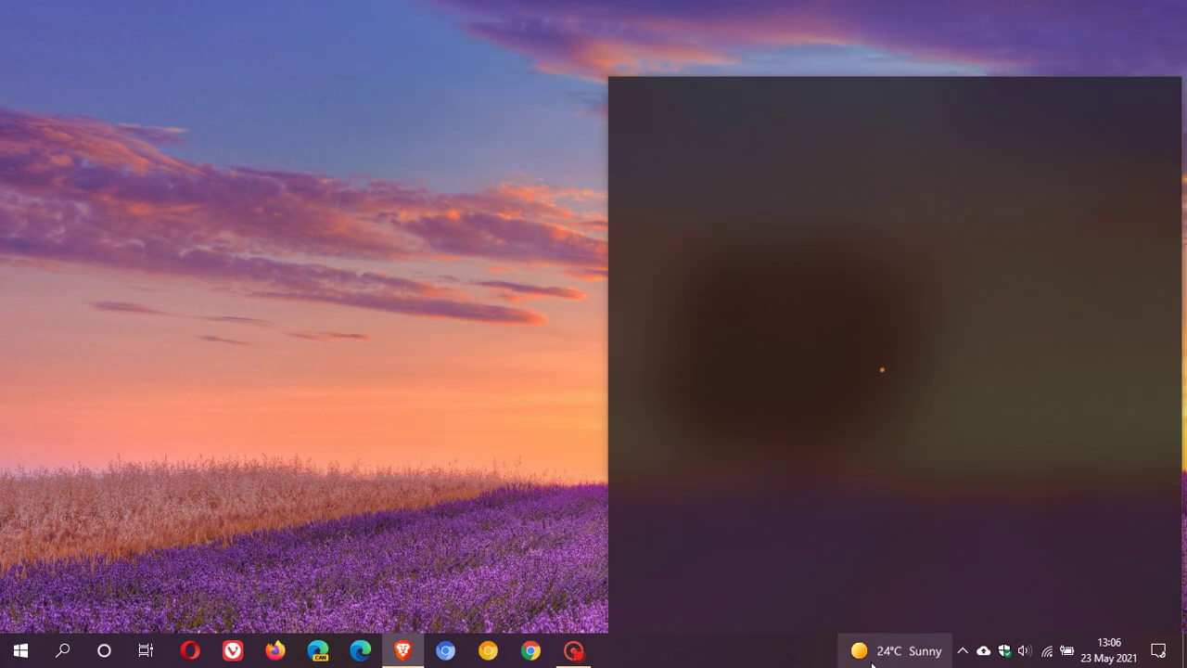
Set News and interests to Show icon only, then Turn off, then Show icon and text.
right_click(898, 655)
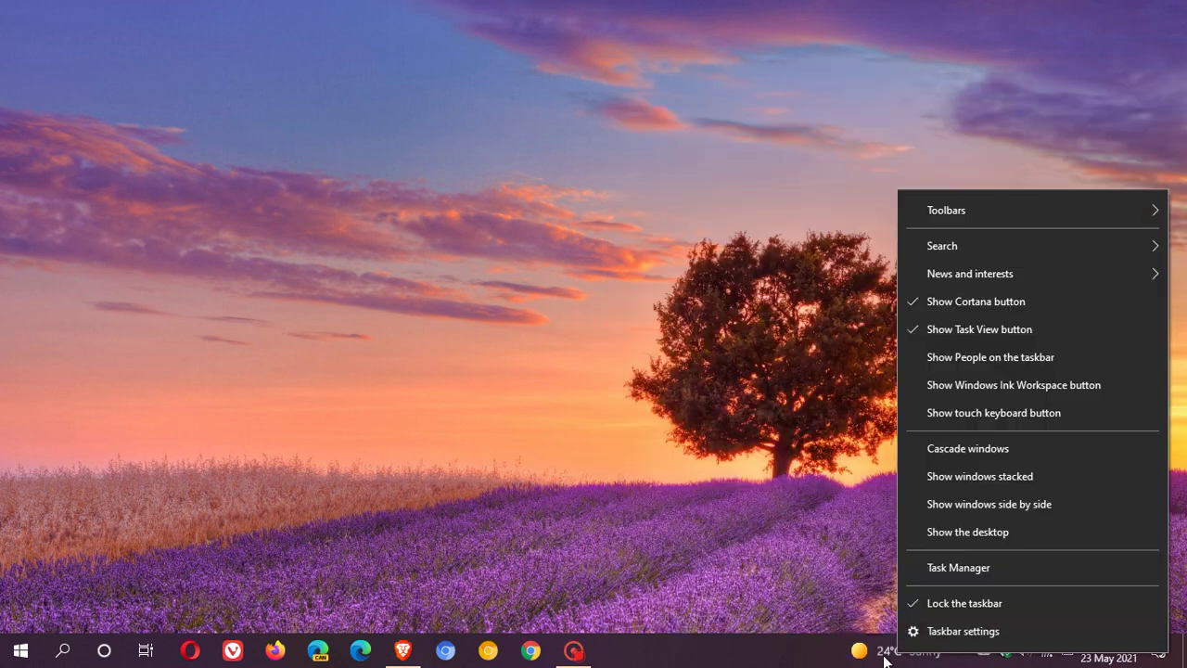
mouse_move(997, 272)
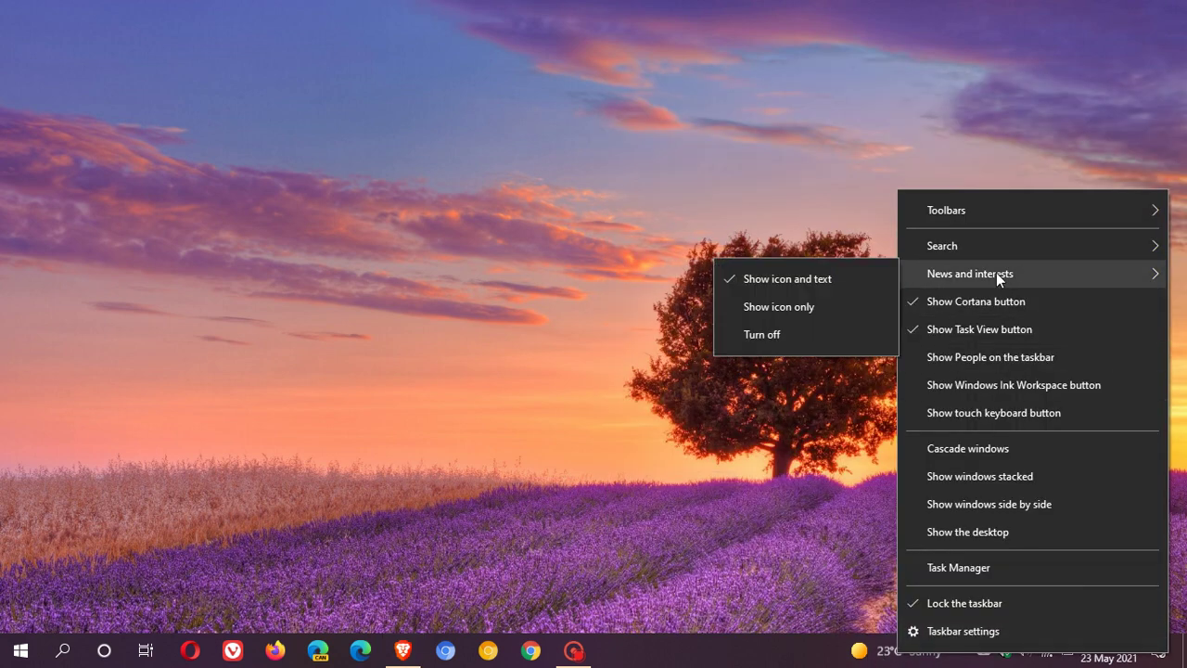
click(802, 307)
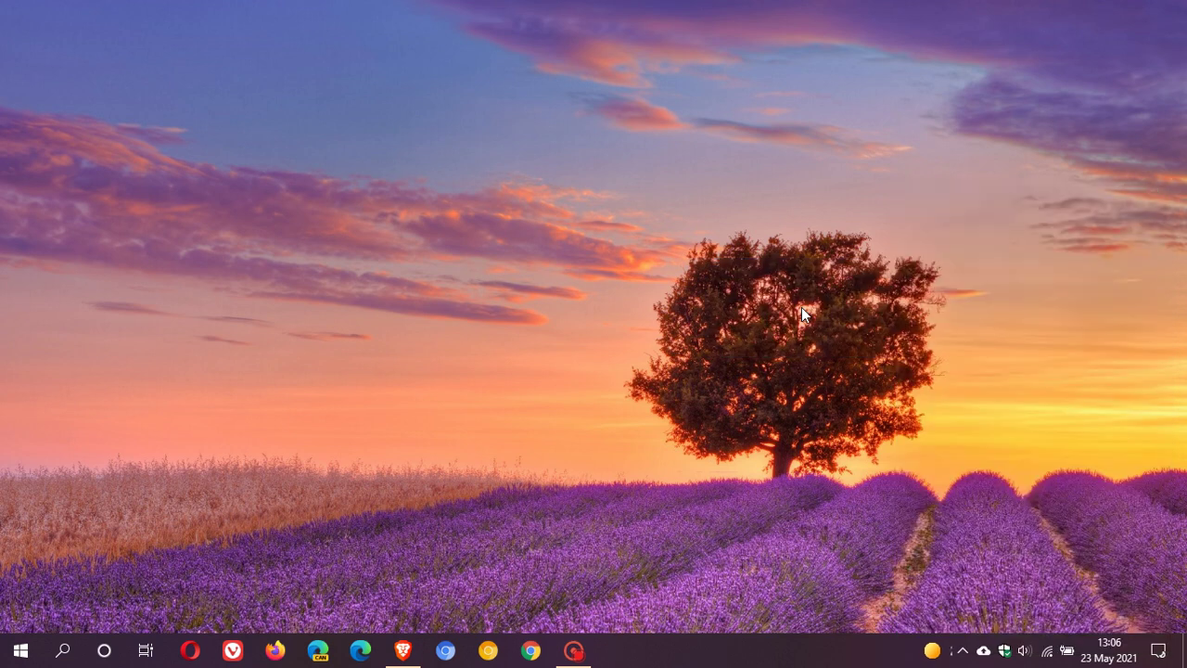
right_click(932, 652)
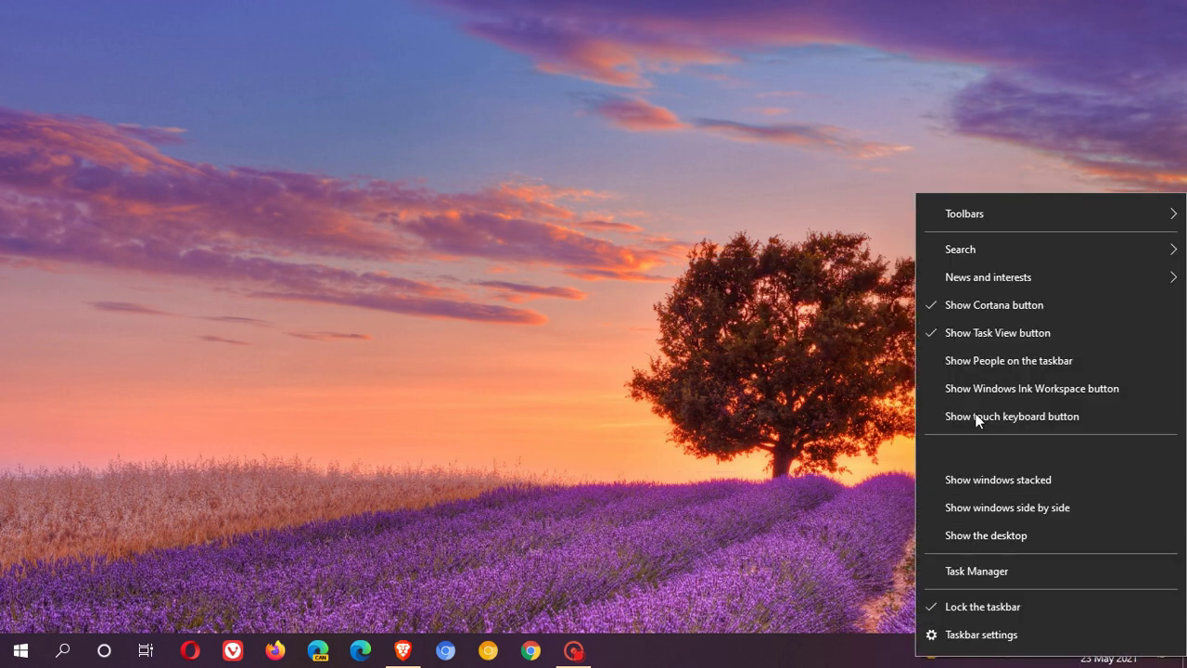
mouse_move(1017, 284)
click(805, 340)
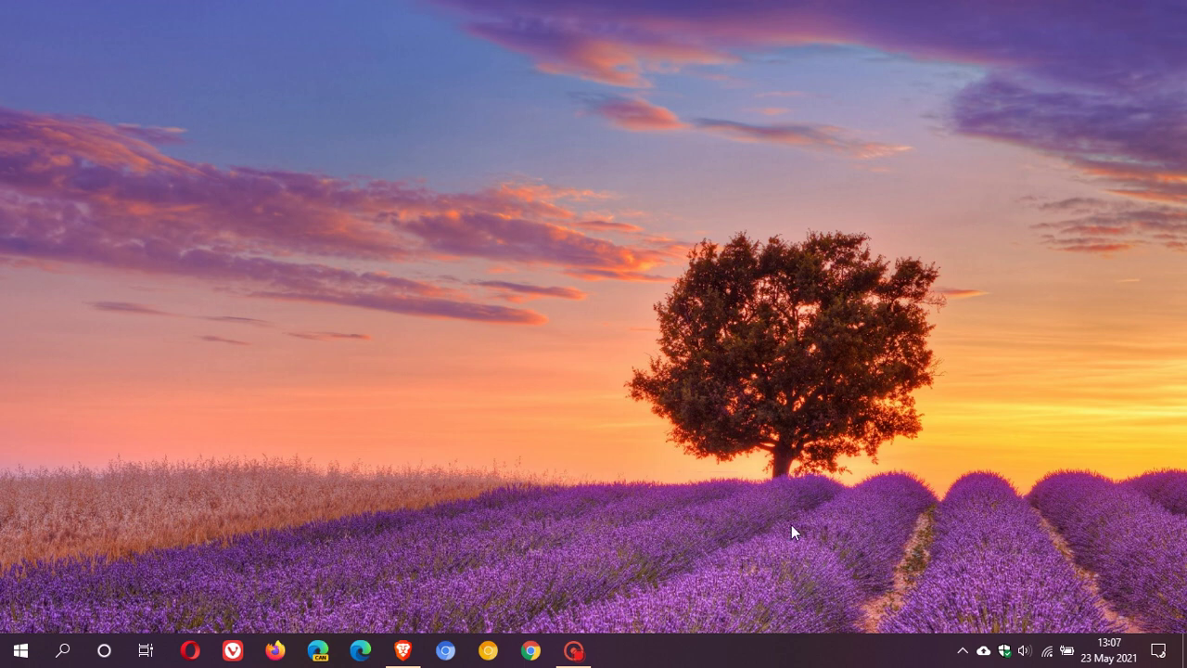
right_click(784, 651)
mouse_move(879, 273)
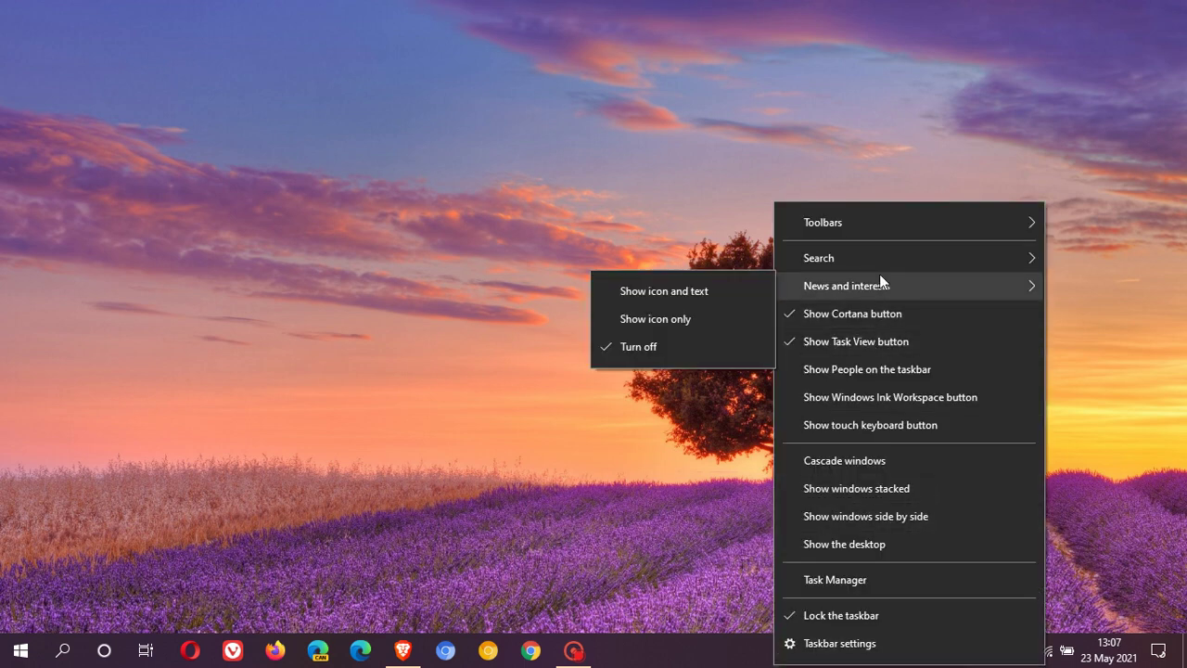
click(684, 291)
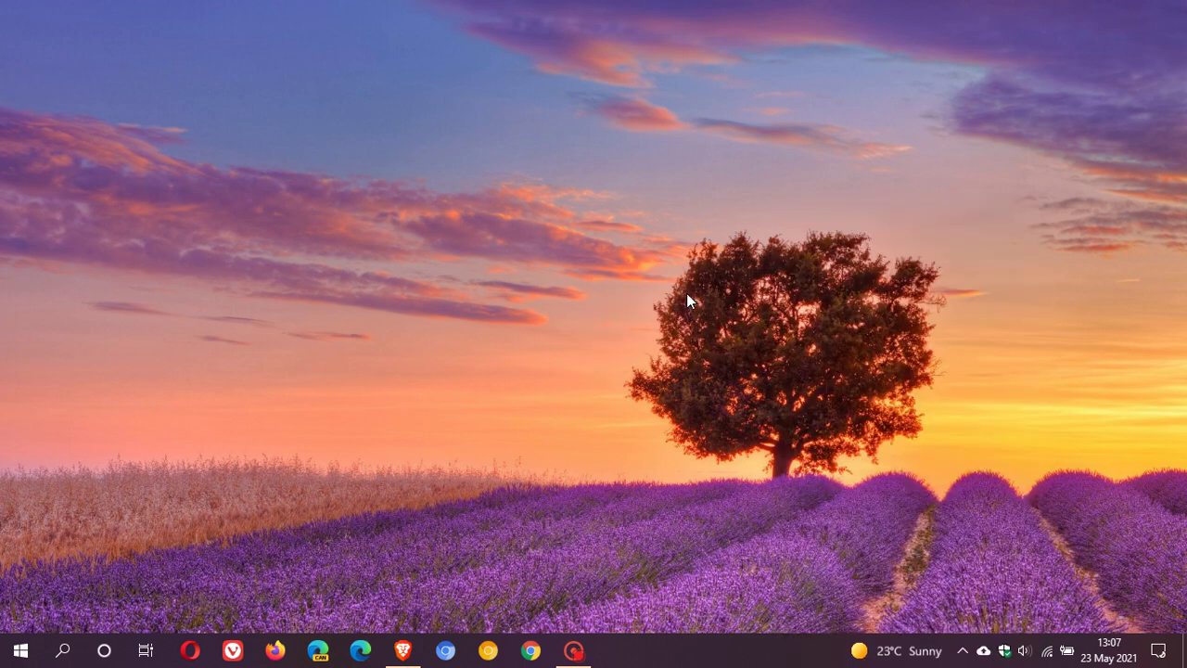